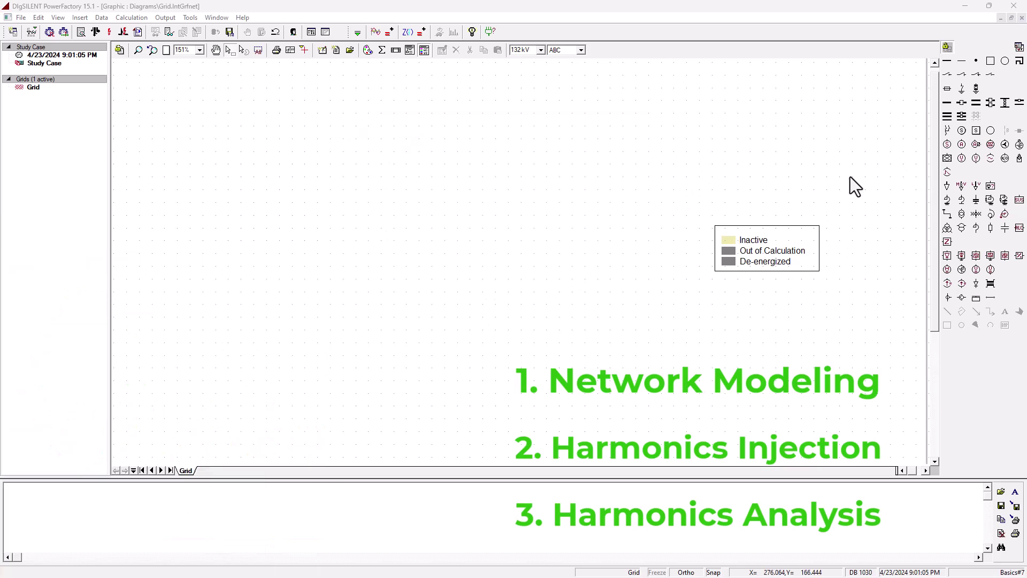
# - Place two busbars on the Grid diagram, one above the other
pyautogui.click(947, 102)
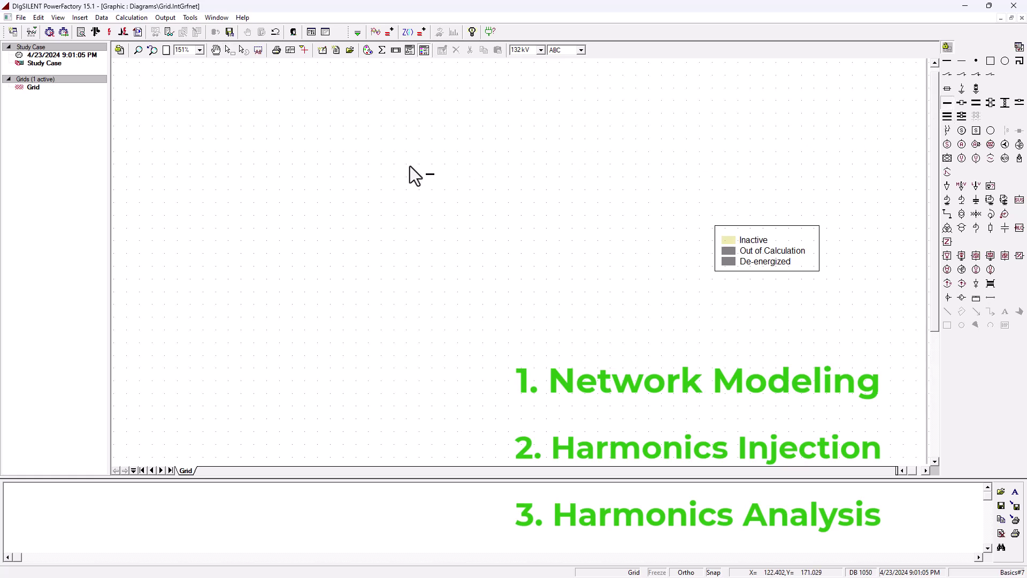
pyautogui.click(371, 153)
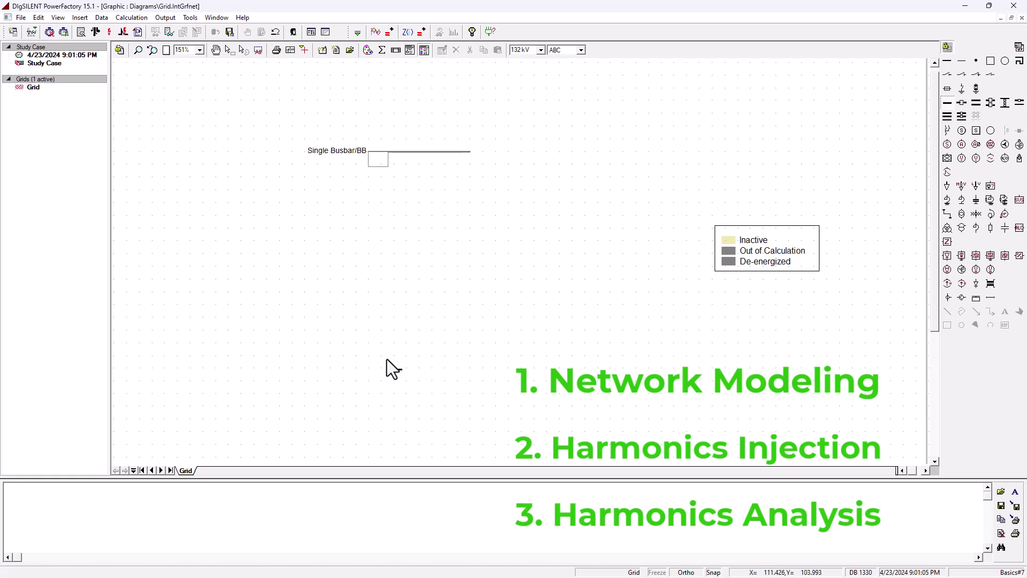
pyautogui.click(370, 321)
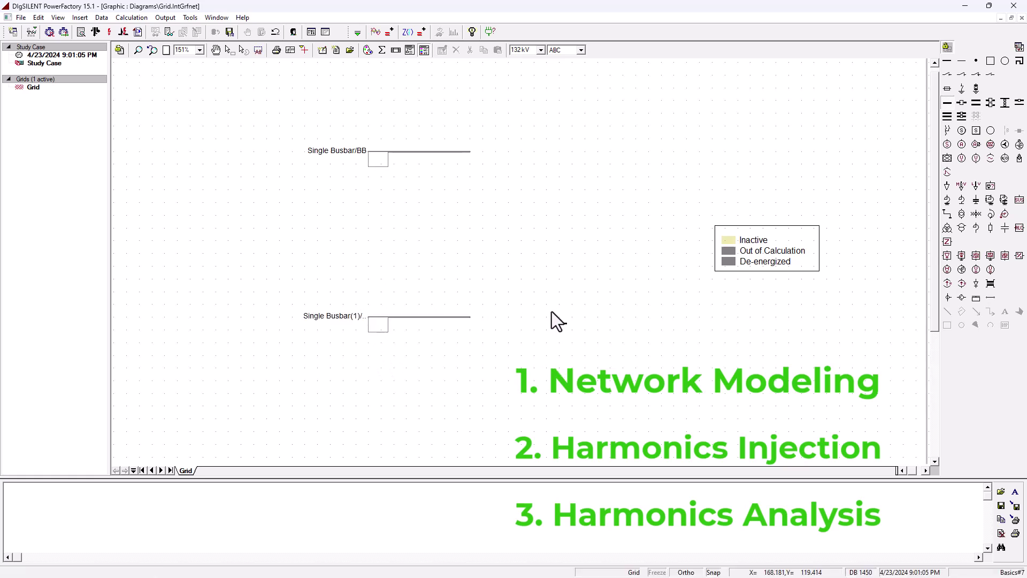
pyautogui.press('Escape')
# - Check that the upper busbar's line-line nominal voltage is 132 kV and accept it
pyautogui.click(432, 152)
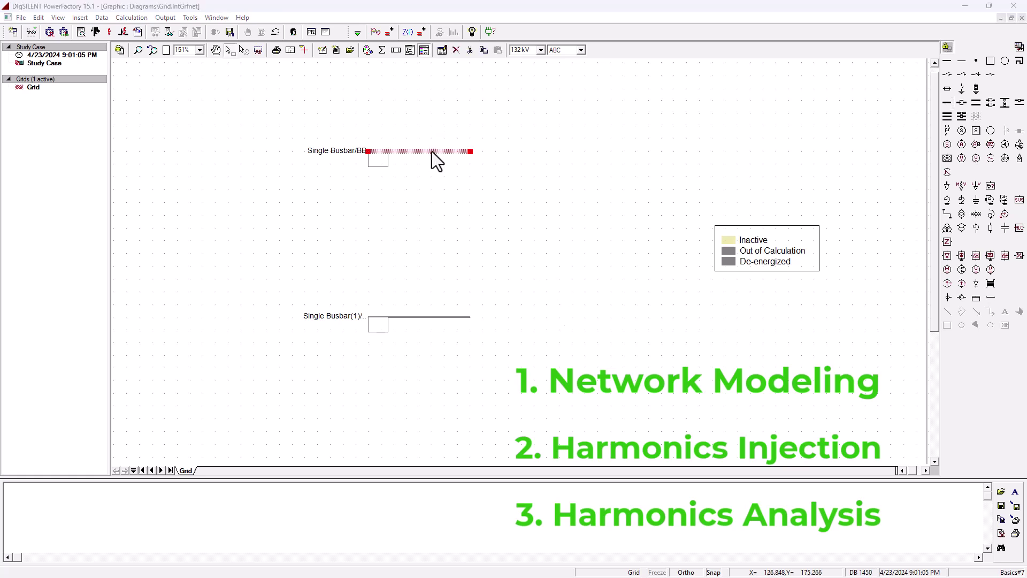
pyautogui.doubleClick(431, 151)
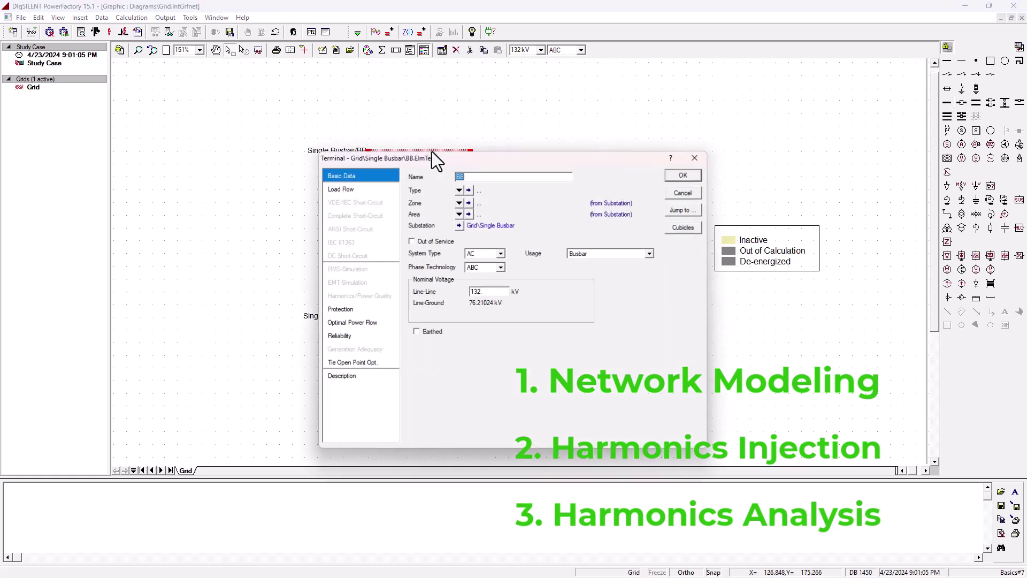
pyautogui.doubleClick(486, 291)
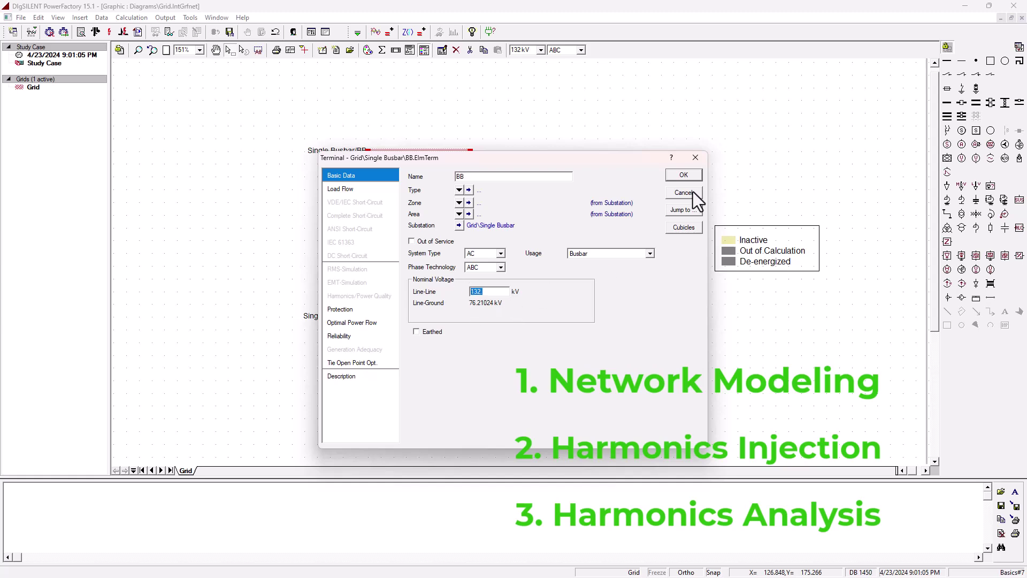
pyautogui.click(695, 177)
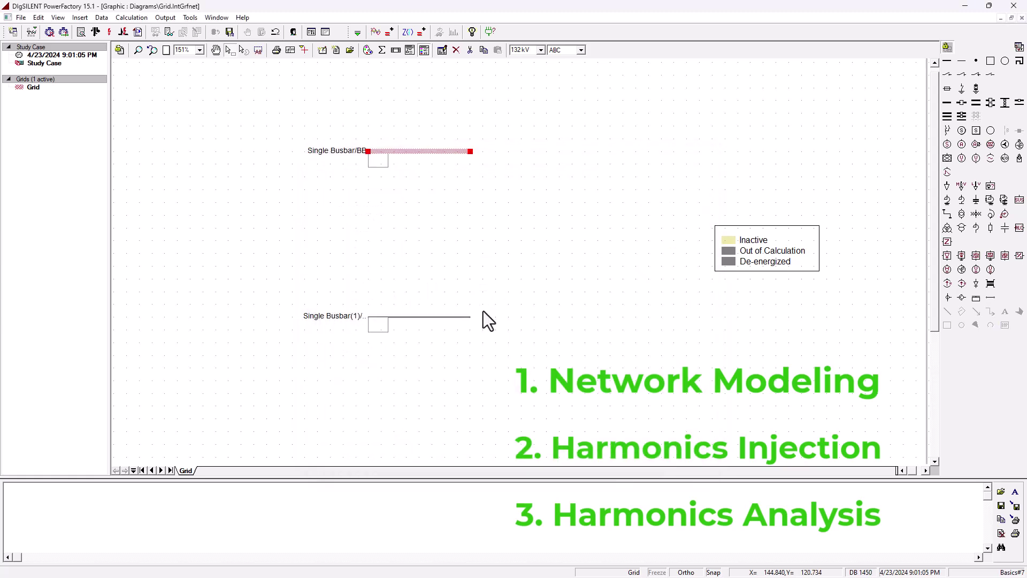
# - Set the lower busbar's line-line nominal voltage to 33 kV for the whole substation
pyautogui.click(460, 318)
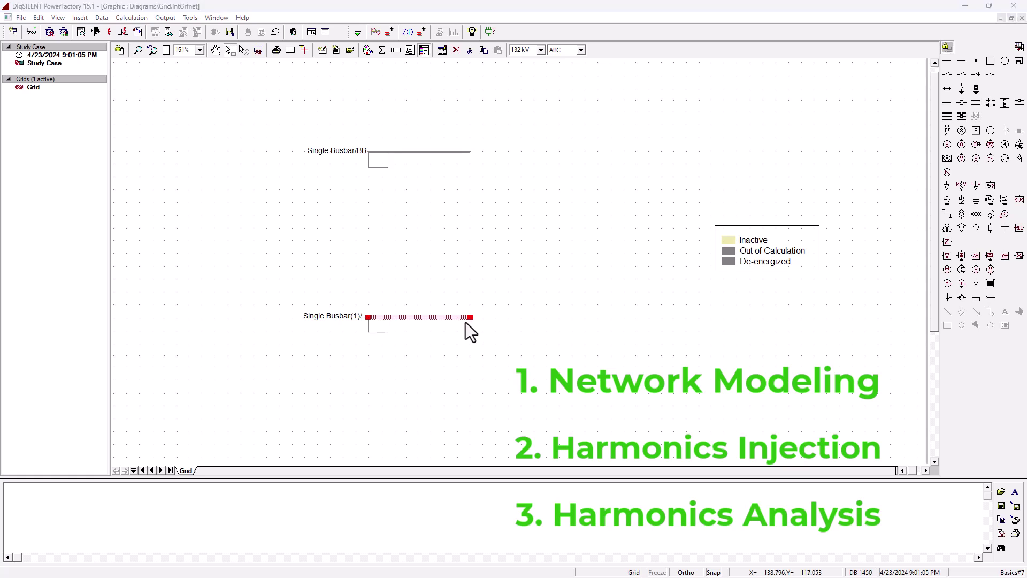
pyautogui.doubleClick(466, 317)
pyautogui.doubleClick(494, 292)
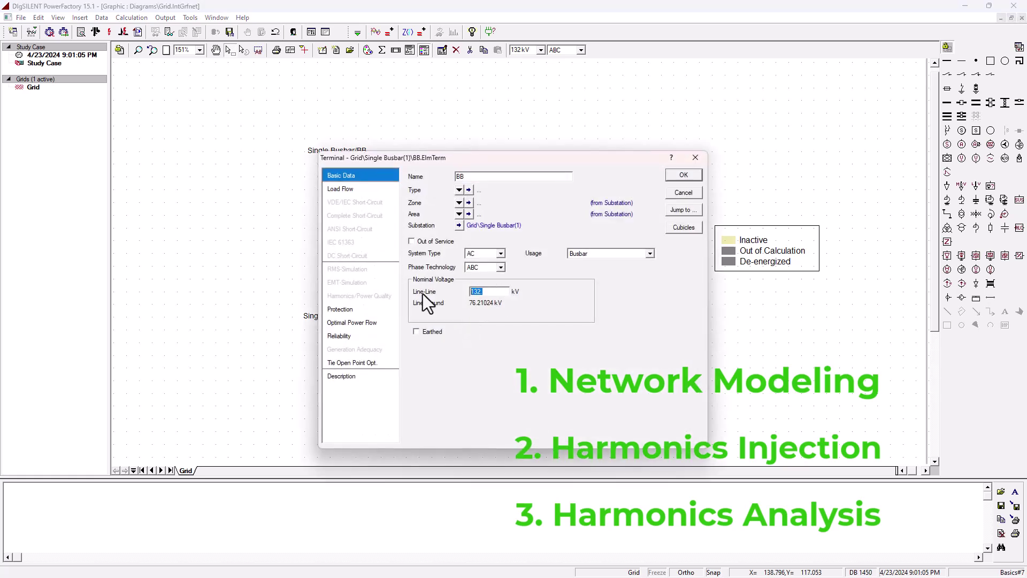
pyautogui.write('33')
pyautogui.press('Tab')
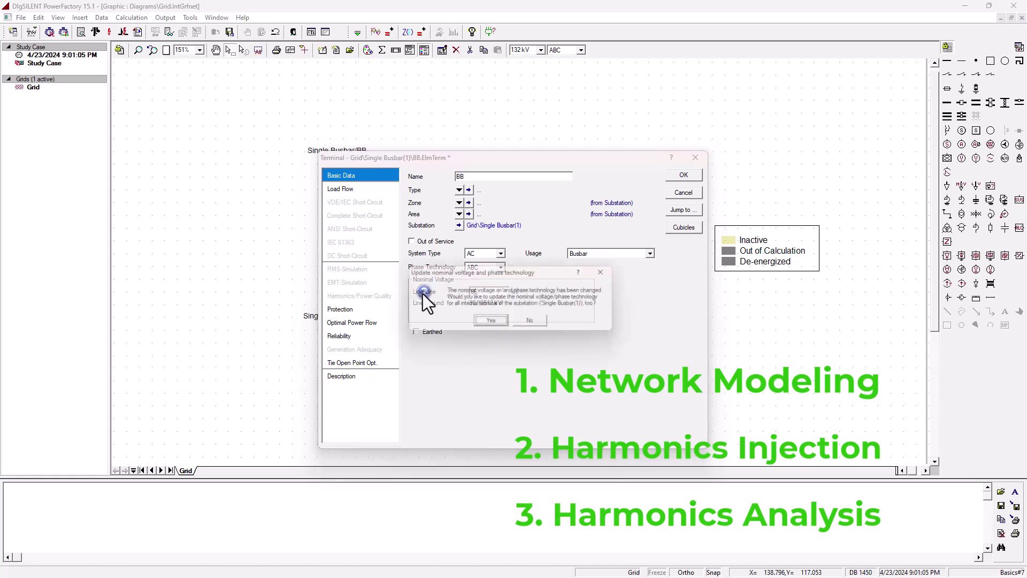
pyautogui.click(491, 323)
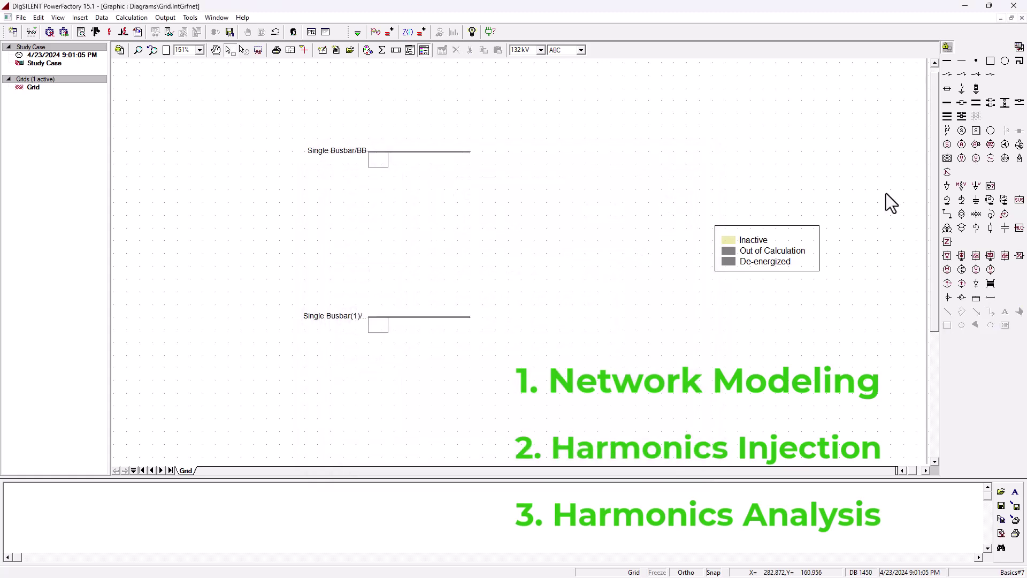
# - Connect a 2-winding transformer between terminal 1 of the upper and lower busbars
pyautogui.click(961, 212)
pyautogui.click(417, 153)
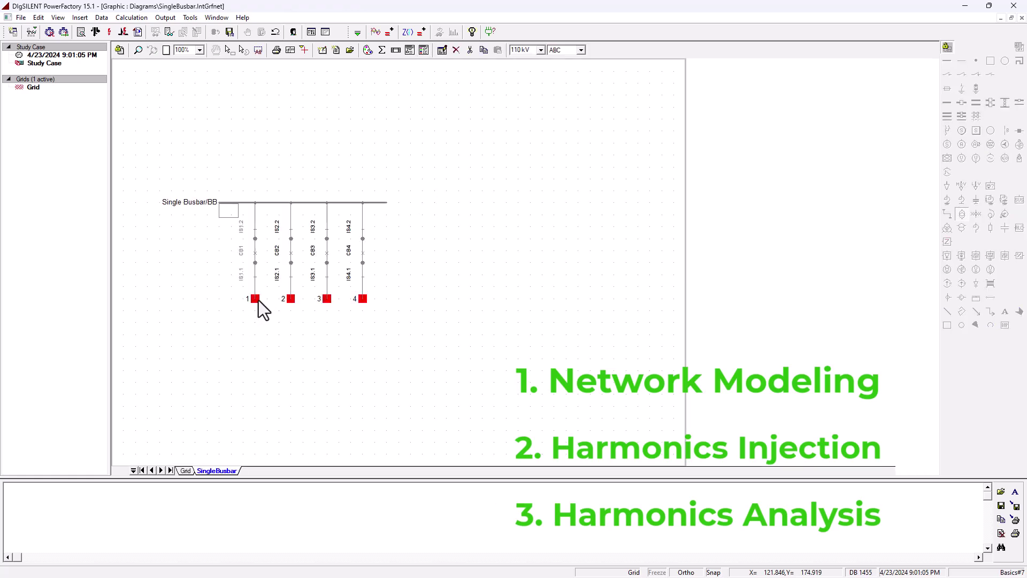
pyautogui.click(257, 298)
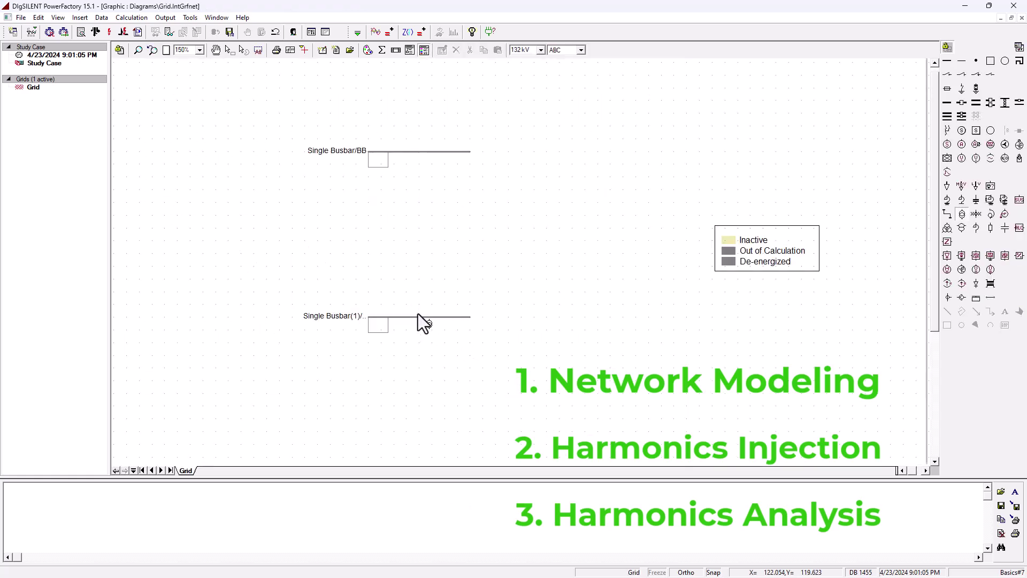
pyautogui.click(411, 303)
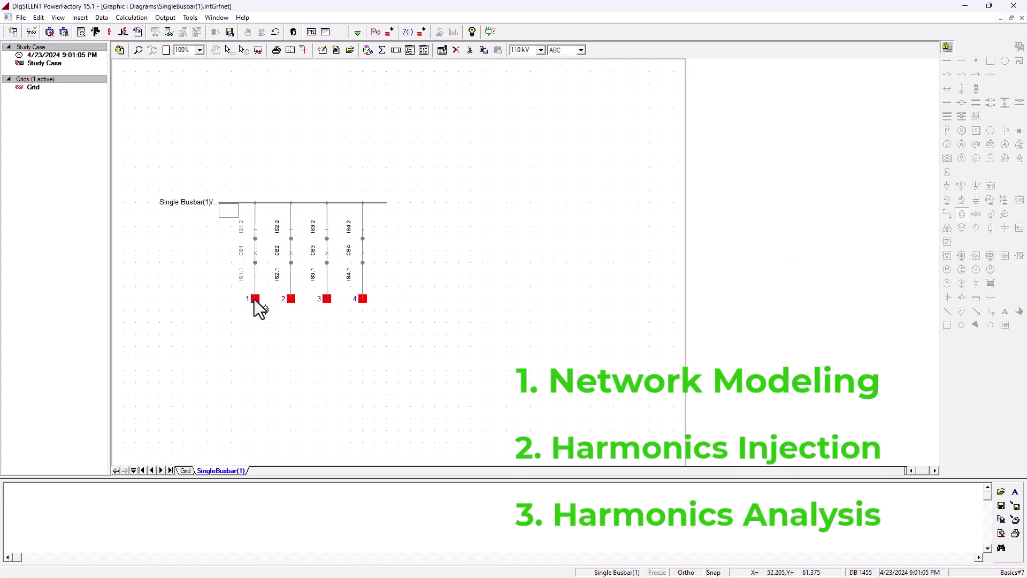
pyautogui.click(255, 299)
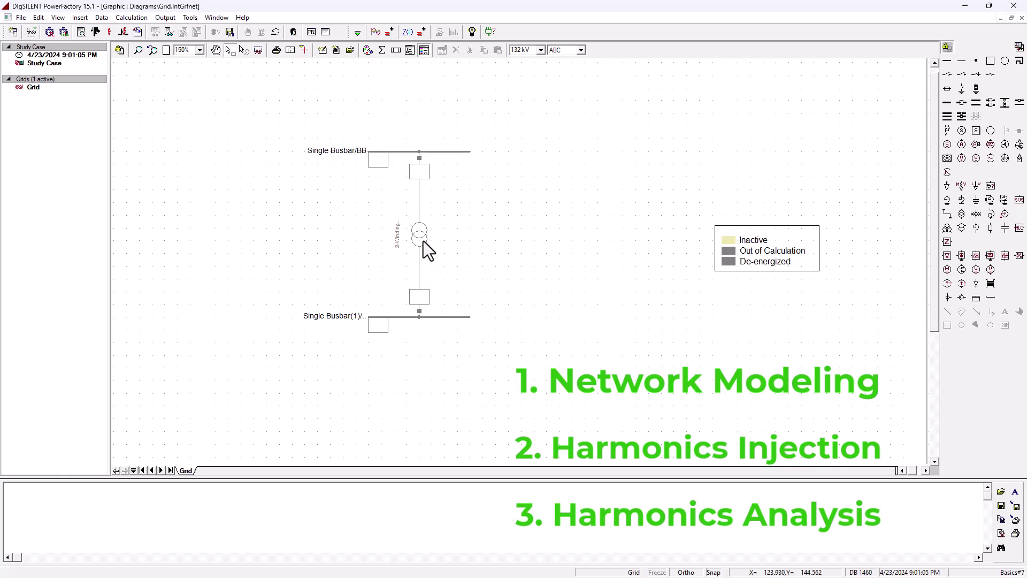
pyautogui.click(424, 238)
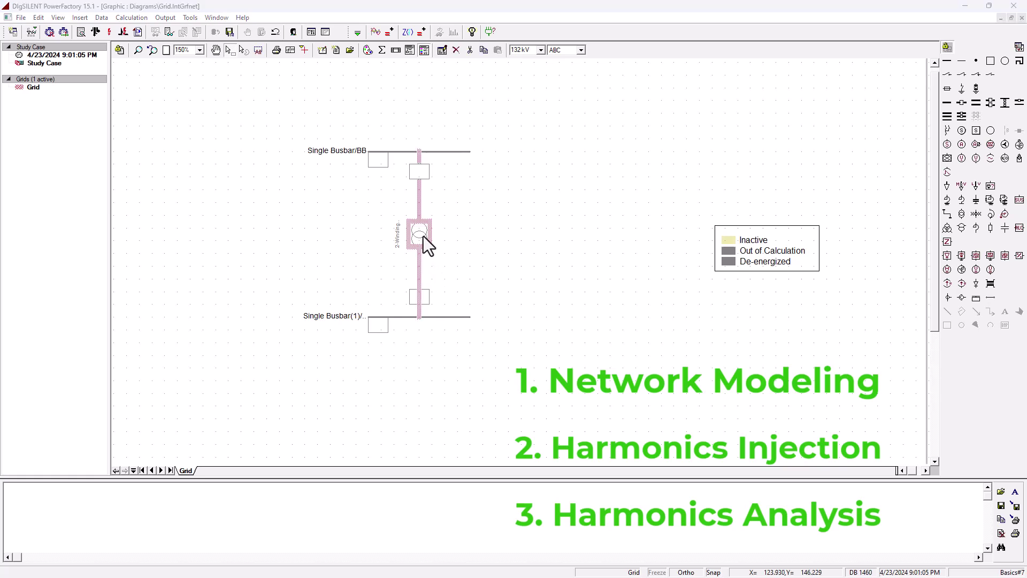
# - Create a new transformer type rated 40 MVA with 132 kV HV and 66 kV LV
pyautogui.doubleClick(423, 238)
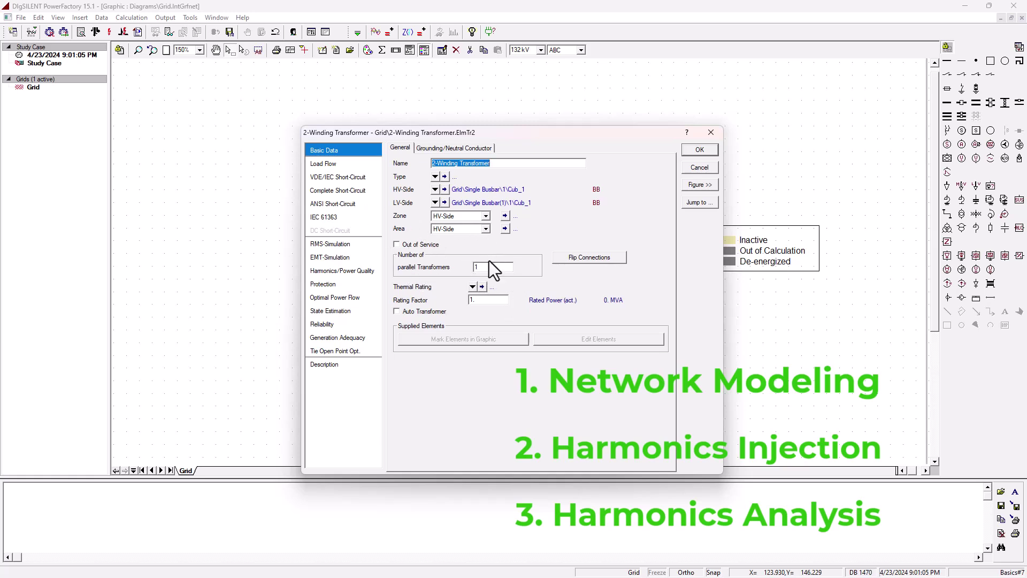
pyautogui.click(435, 176)
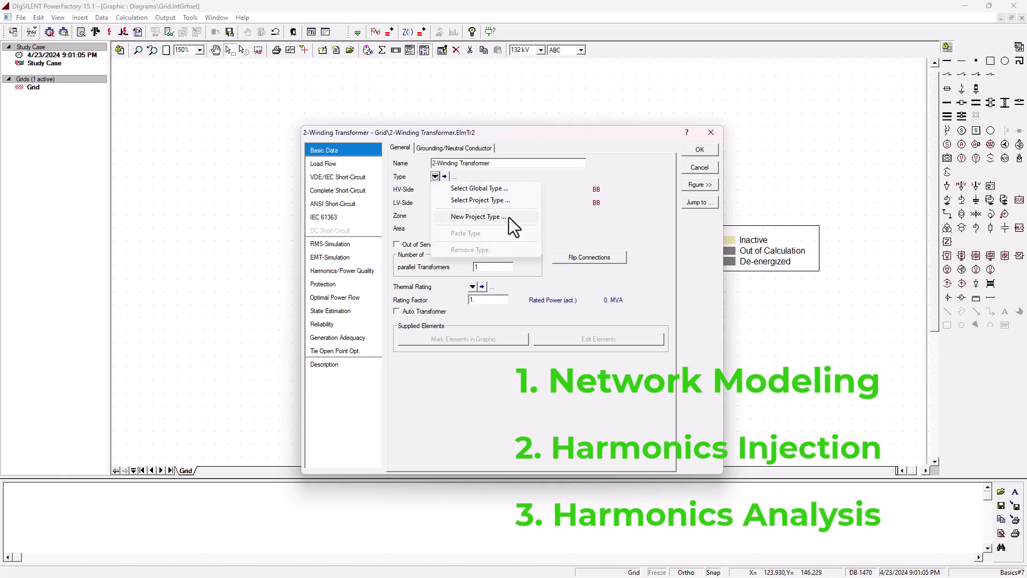
pyautogui.click(509, 218)
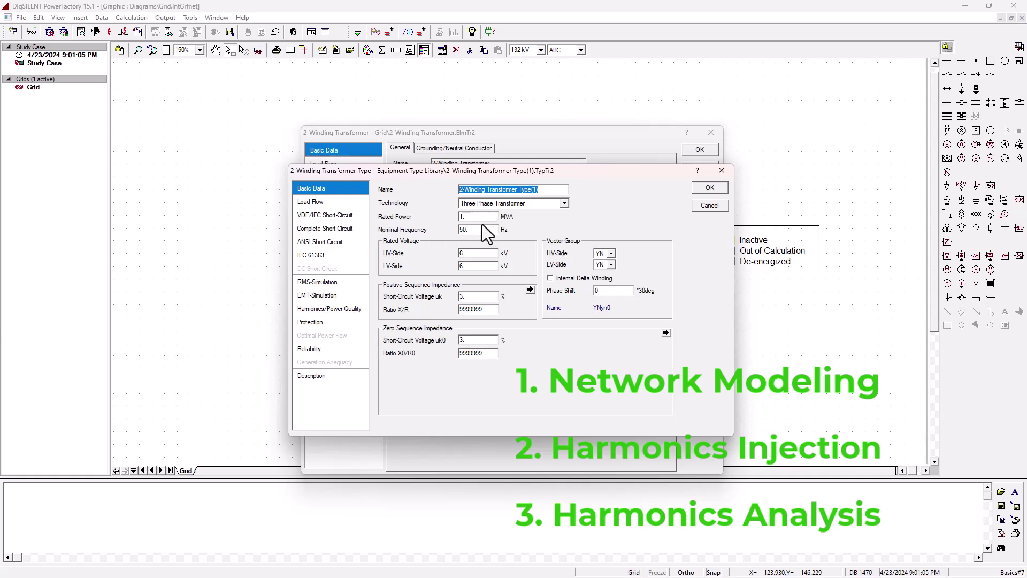
pyautogui.doubleClick(471, 216)
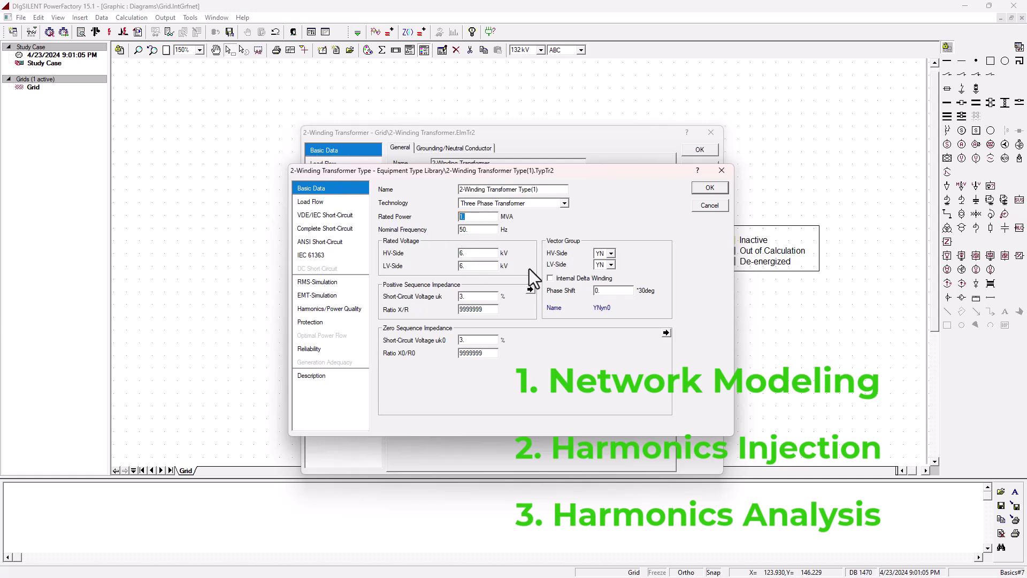
pyautogui.write('40')
pyautogui.doubleClick(469, 252)
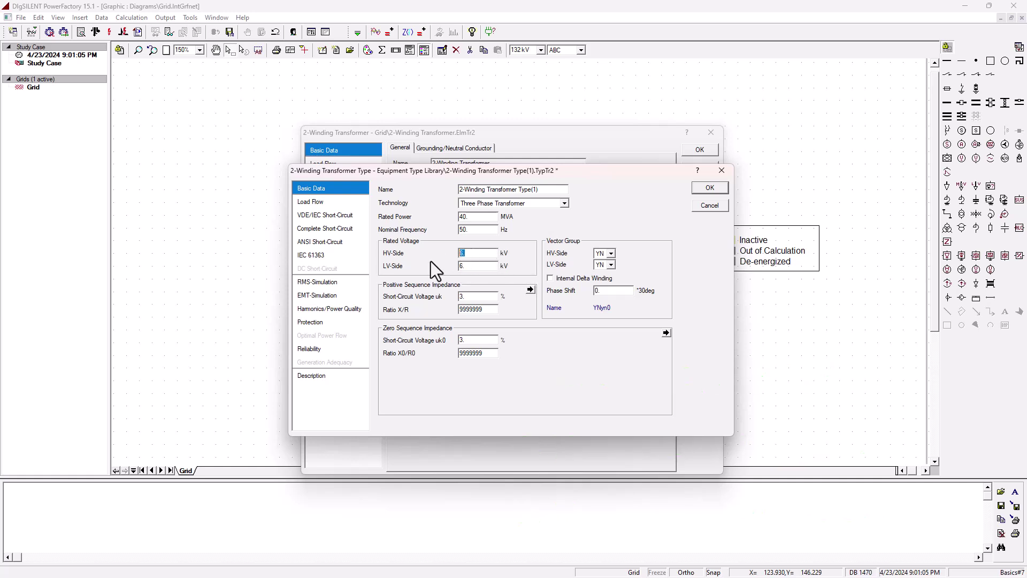
pyautogui.write('132')
pyautogui.doubleClick(480, 266)
pyautogui.write('66')
# - Make the HV winding delta, set X/R and X0/R0 to 10, and save the type
pyautogui.click(611, 253)
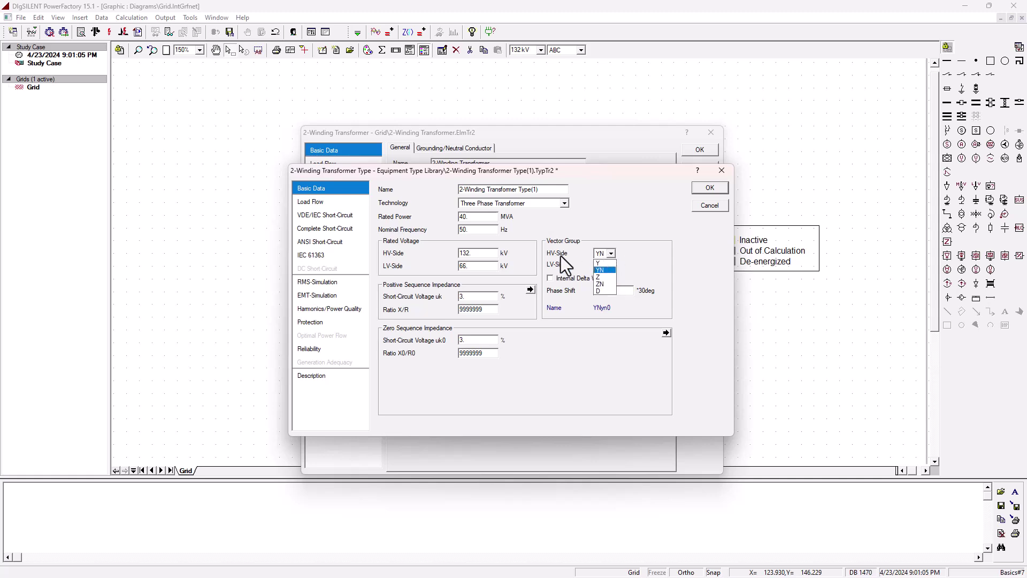
pyautogui.click(599, 290)
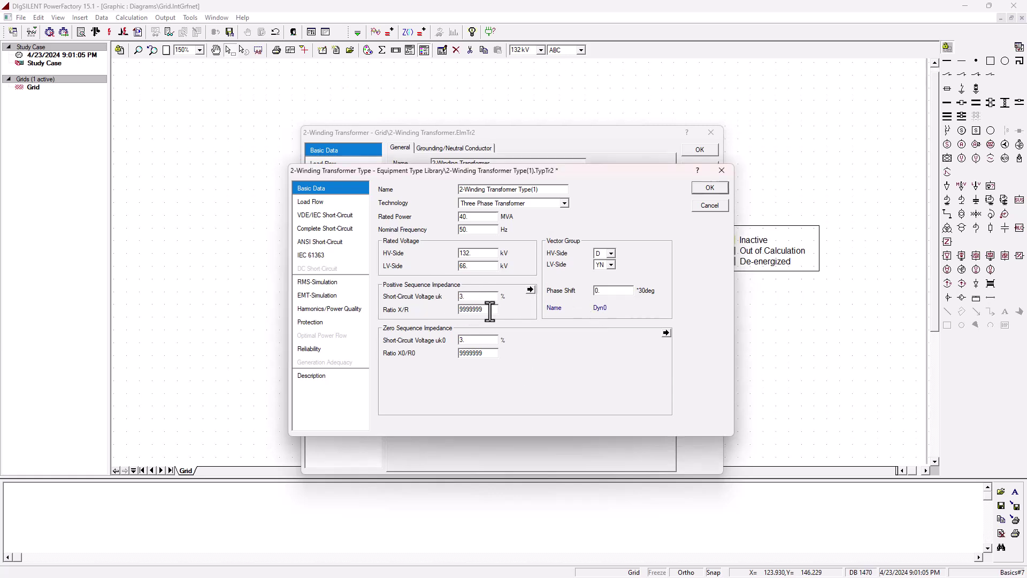
pyautogui.moveTo(490, 309); pyautogui.dragTo(383, 316)
pyautogui.write('10')
pyautogui.doubleClick(485, 353)
pyautogui.write('10')
pyautogui.click(711, 188)
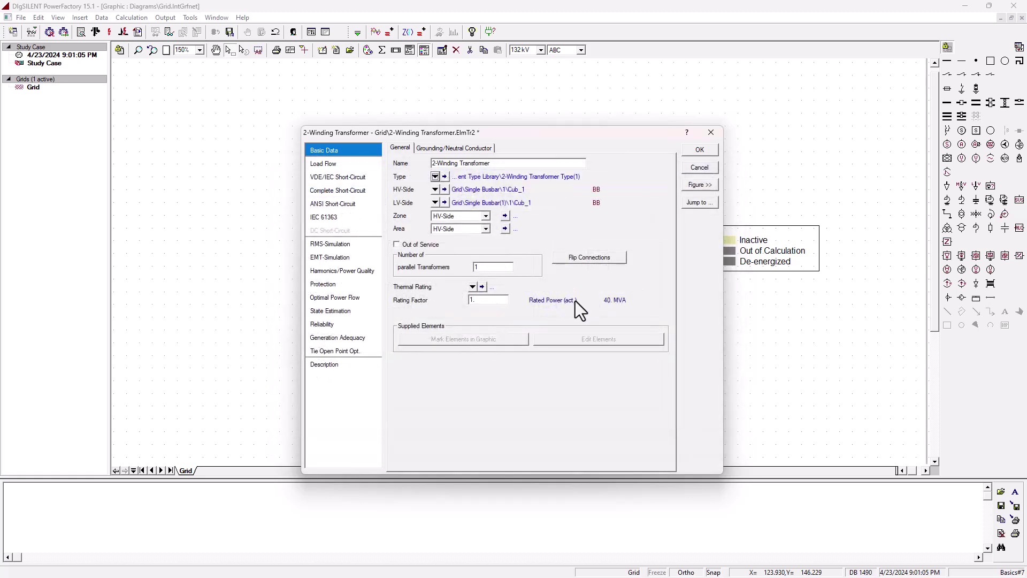
# - Close the transformer properties and lengthen the upper busbar to the left
pyautogui.click(707, 151)
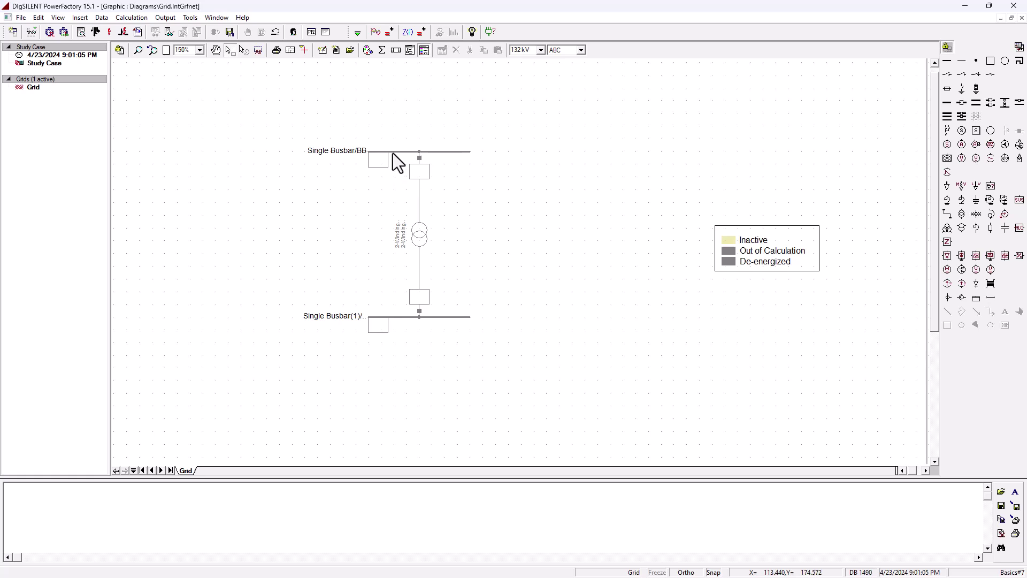
pyautogui.click(369, 152)
pyautogui.moveTo(368, 152); pyautogui.dragTo(305, 152)
pyautogui.click(579, 256)
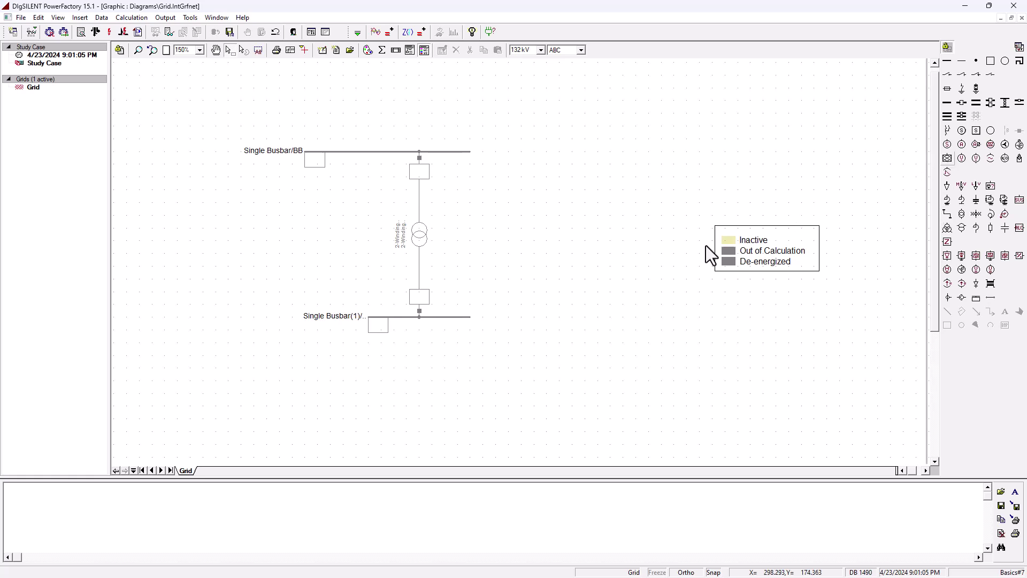
# - Attach an External Grid to terminal 2 of the upper busbar and flip it above
pyautogui.click(947, 158)
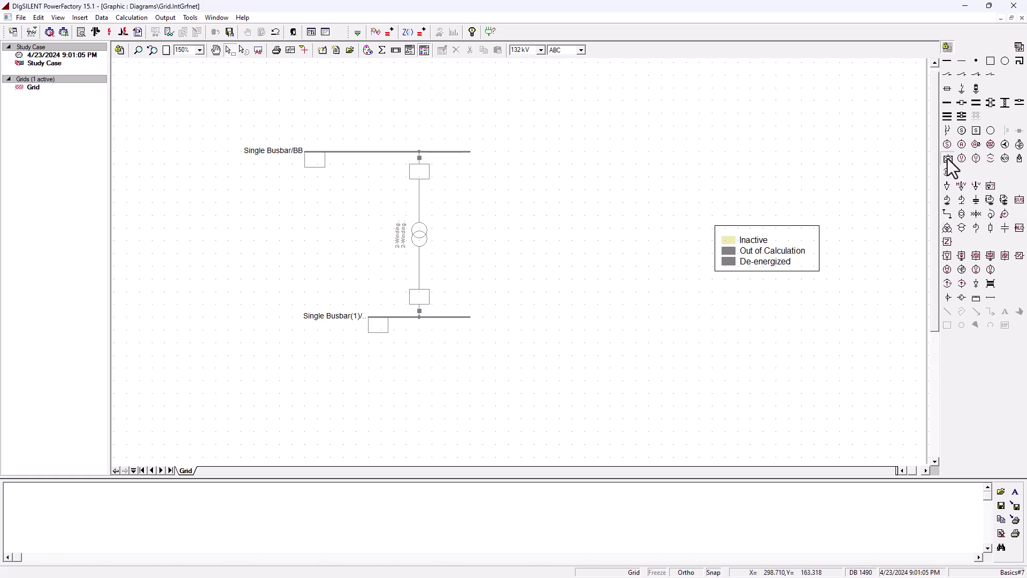
pyautogui.click(356, 152)
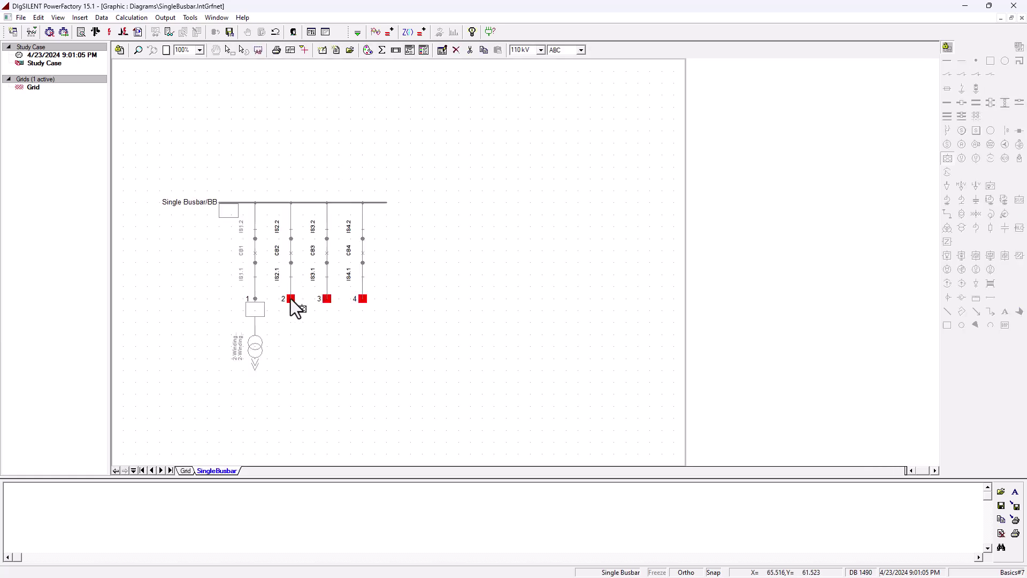
pyautogui.click(290, 299)
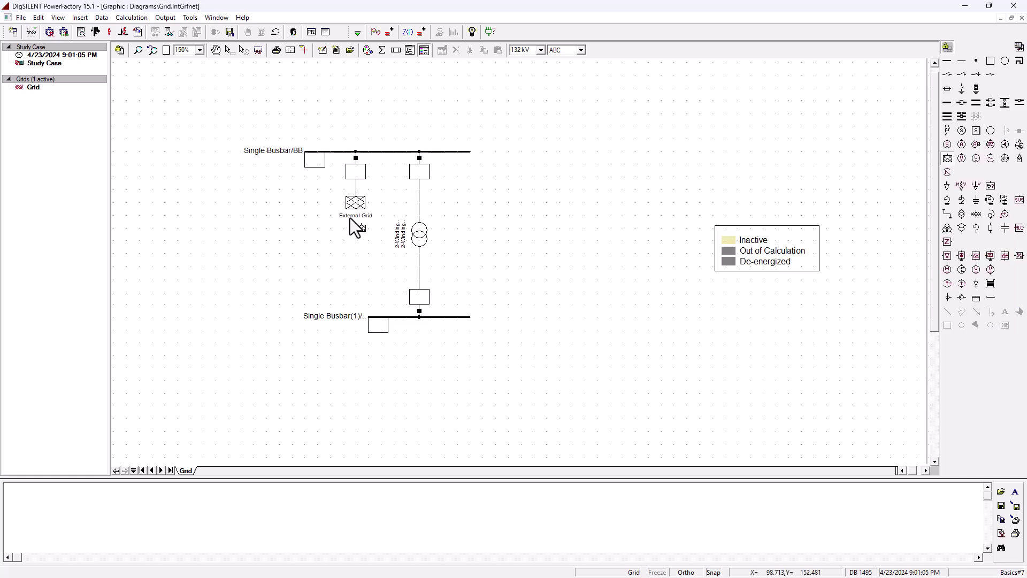
pyautogui.press('Escape')
pyautogui.click(356, 193)
pyautogui.rightClick(355, 191)
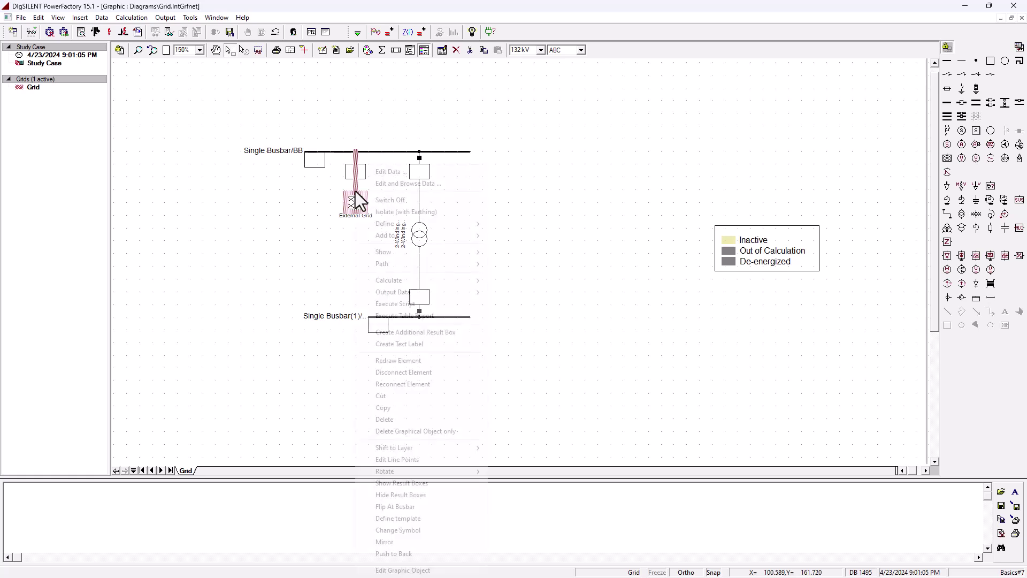
pyautogui.click(398, 507)
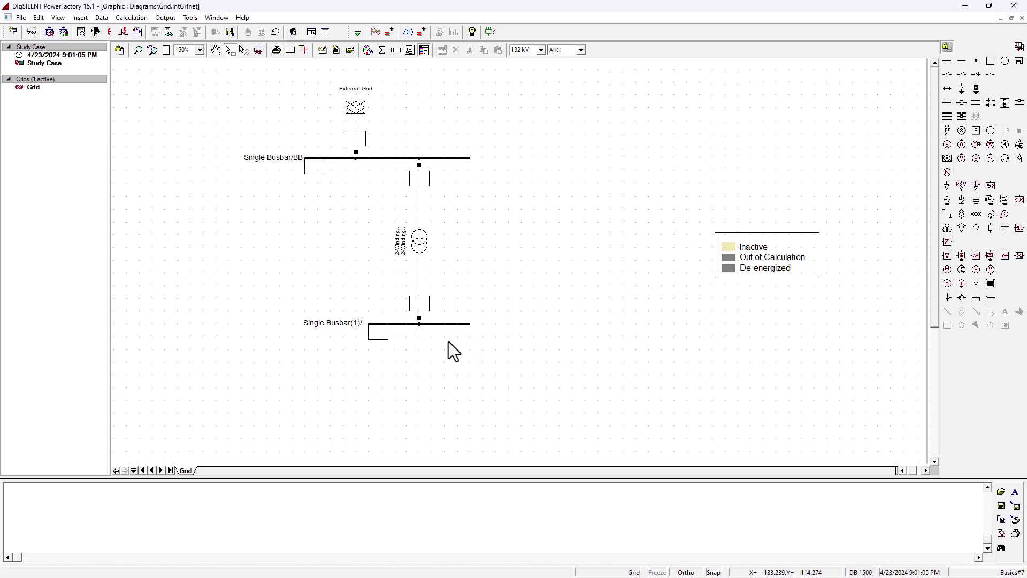
# - Attach a General Load to terminal 2 of the lower busbar
pyautogui.click(947, 186)
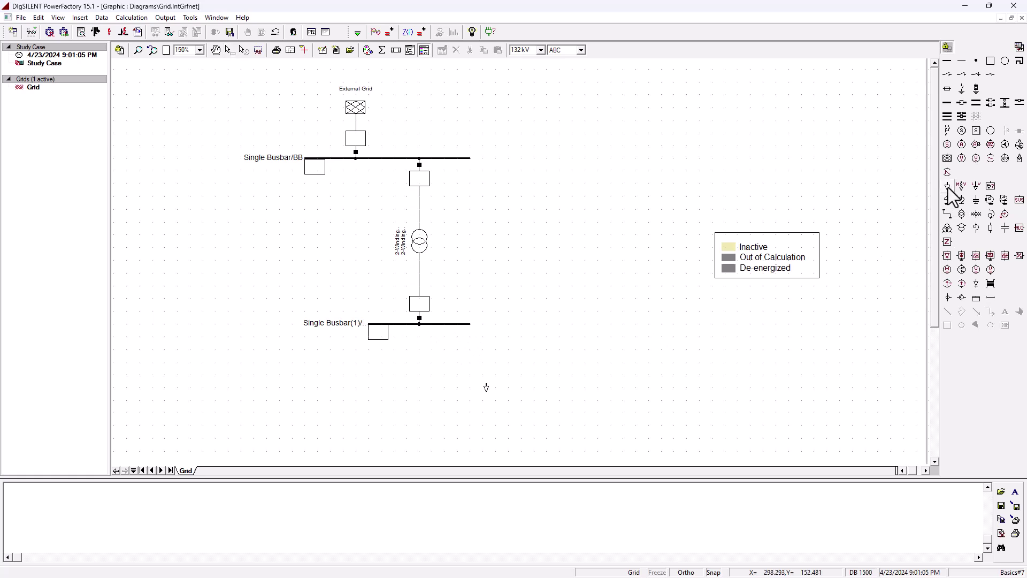
pyautogui.click(449, 324)
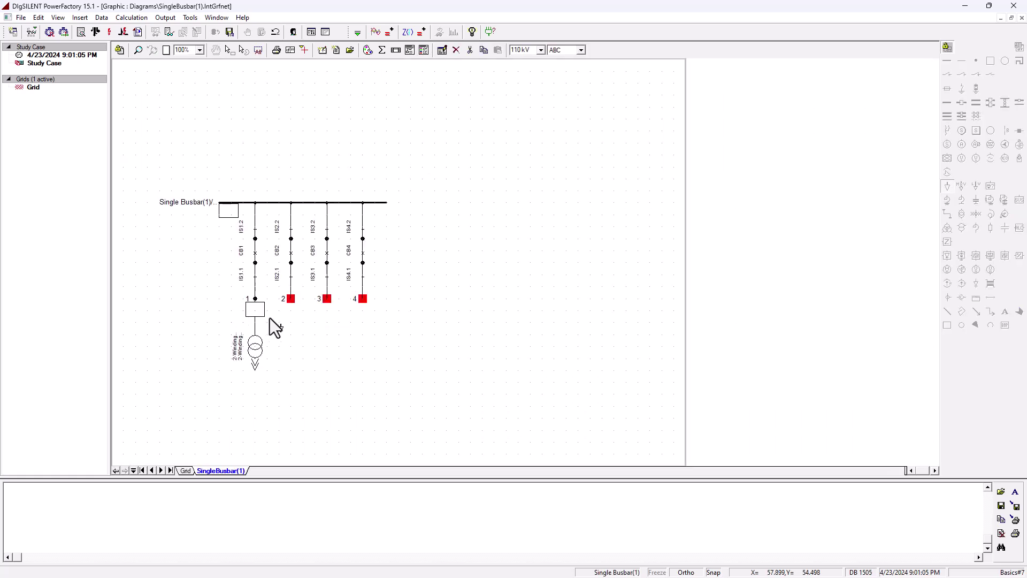
pyautogui.click(286, 298)
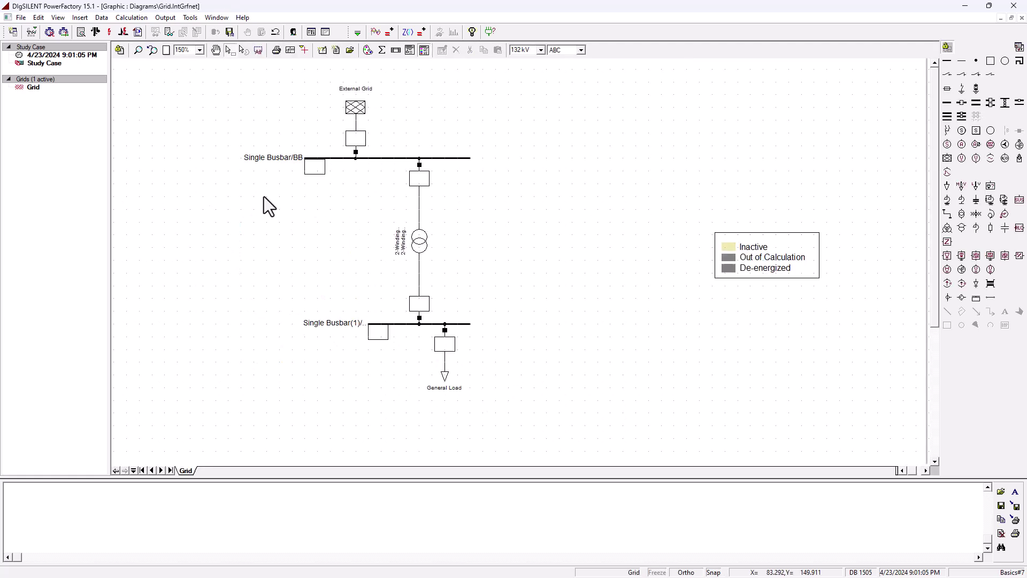
# - Give the General Load 10 MW active and 4 Mvar reactive power on its Load Flow page
pyautogui.click(445, 376)
pyautogui.doubleClick(444, 376)
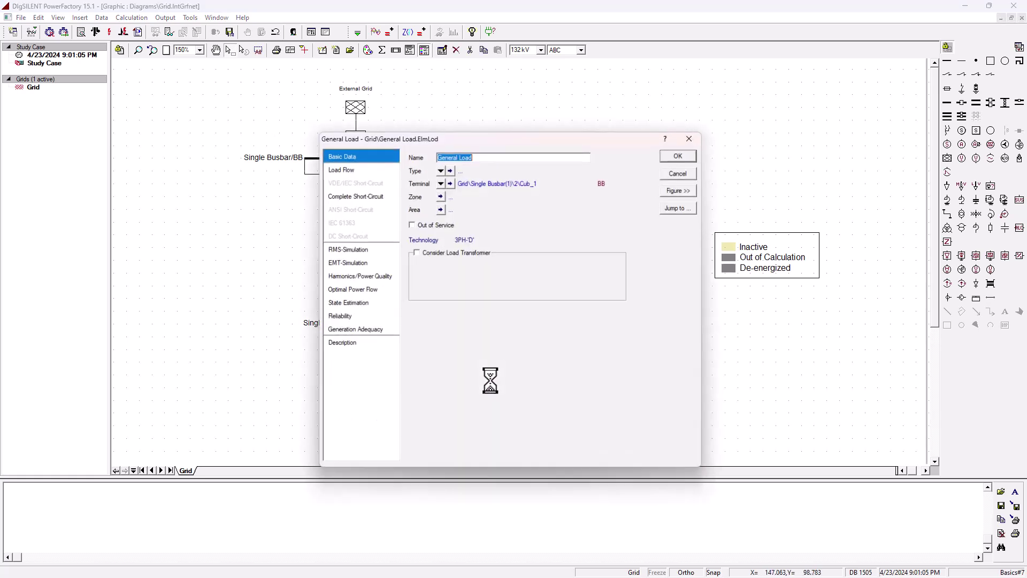
pyautogui.click(348, 169)
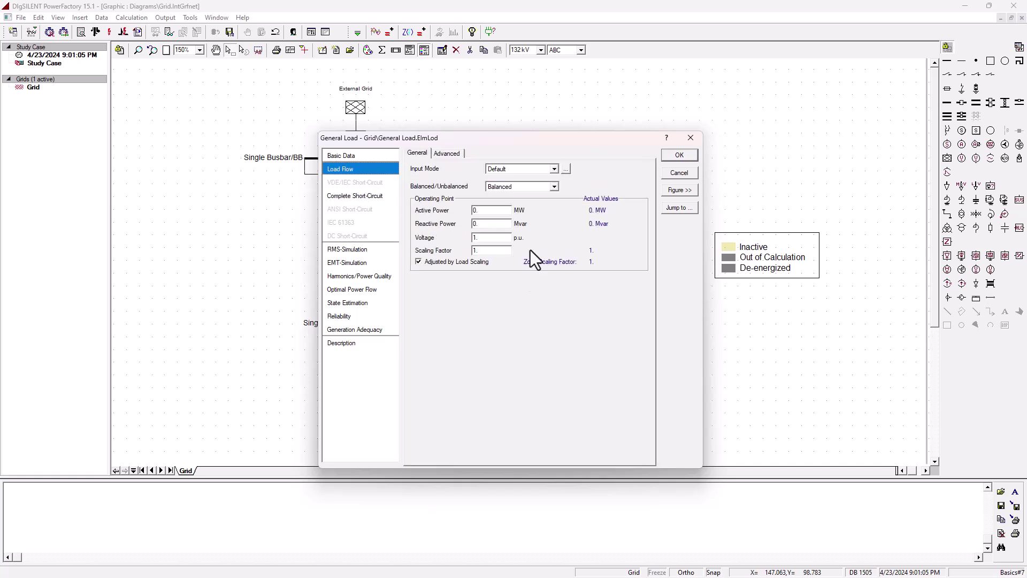
pyautogui.doubleClick(474, 211)
pyautogui.write('10')
pyautogui.press('Tab')
pyautogui.write('4')
pyautogui.click(676, 155)
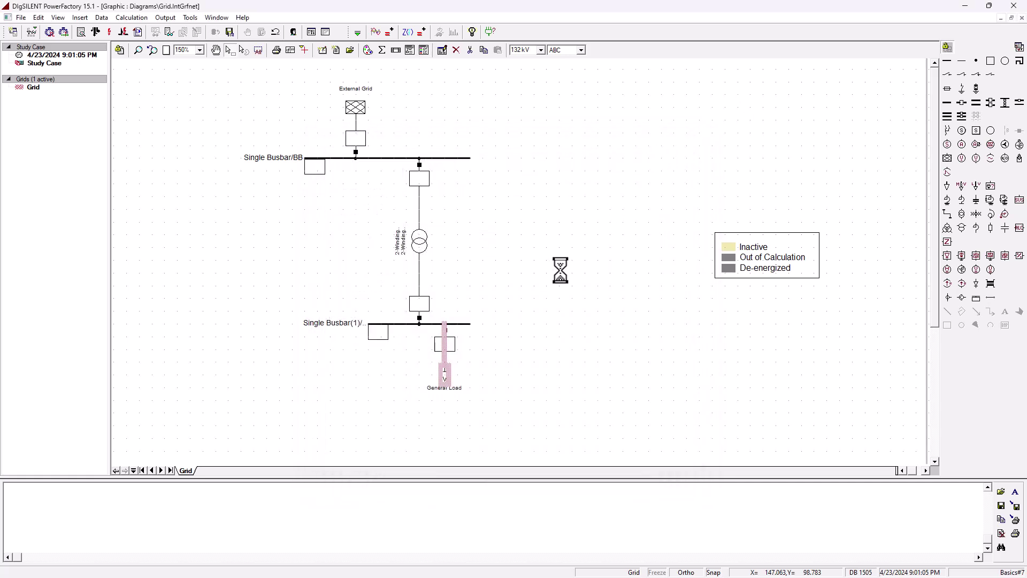